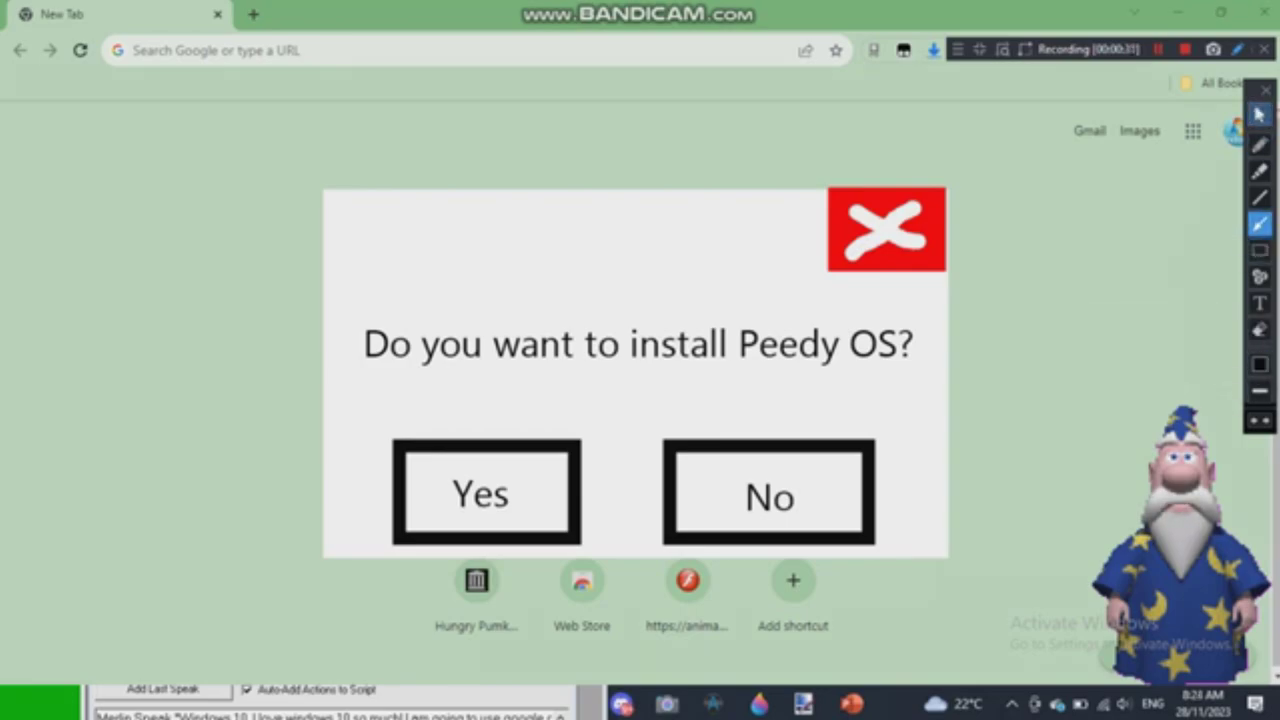
# Accept the 'install Peedy OS?' prompt with Yes and lower the system volume.
pyautogui.moveTo(995, 432); pyautogui.dragTo(800, 497)
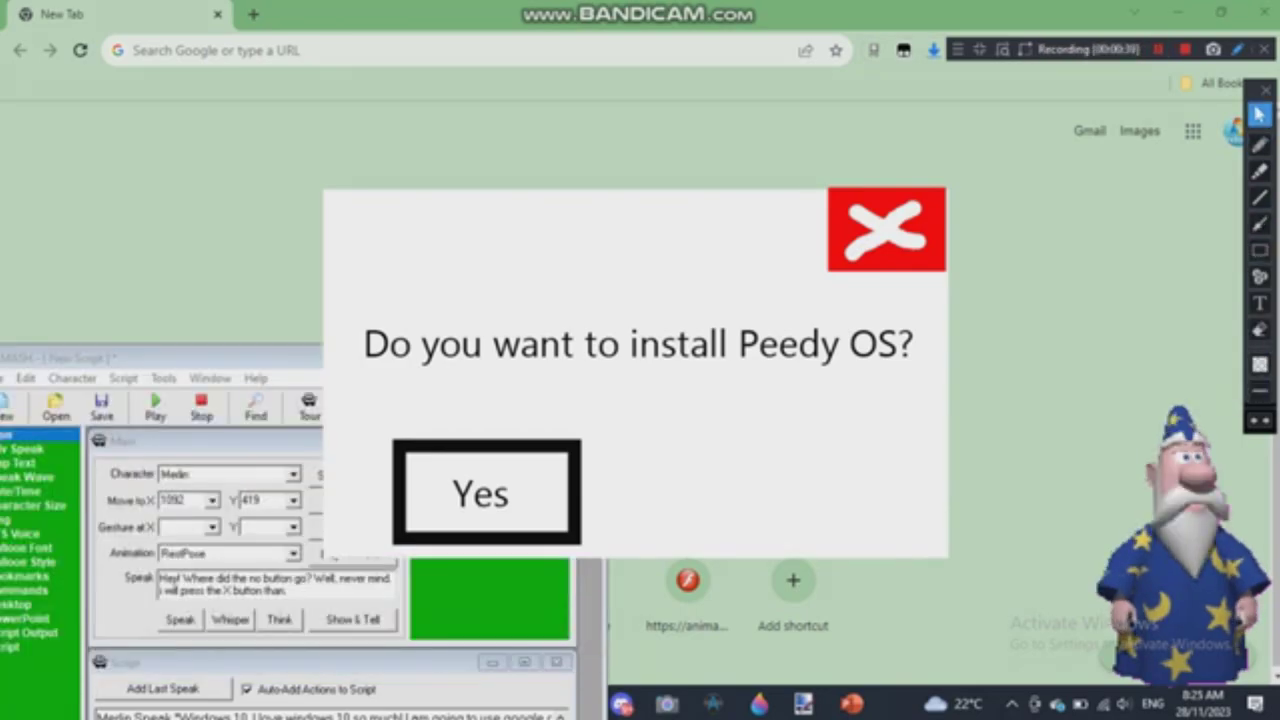
pyautogui.press('XF86AudioLowerVolume')
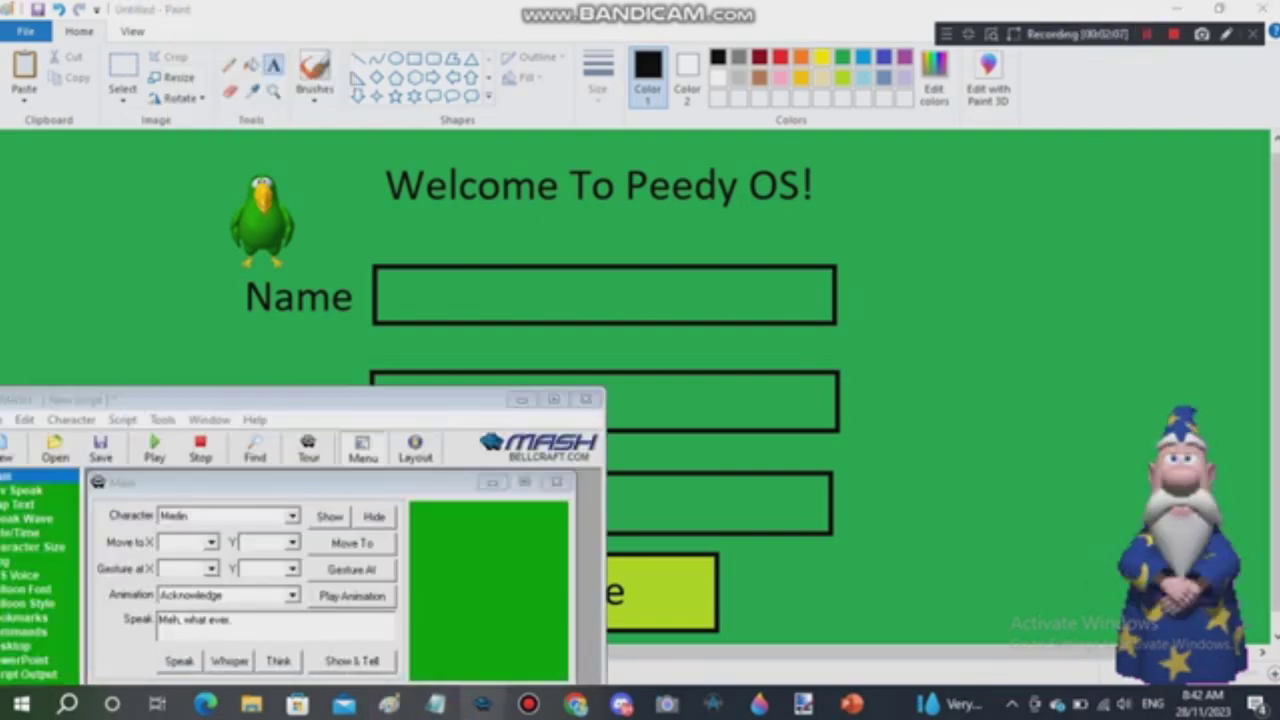
pyautogui.write('Merlin')
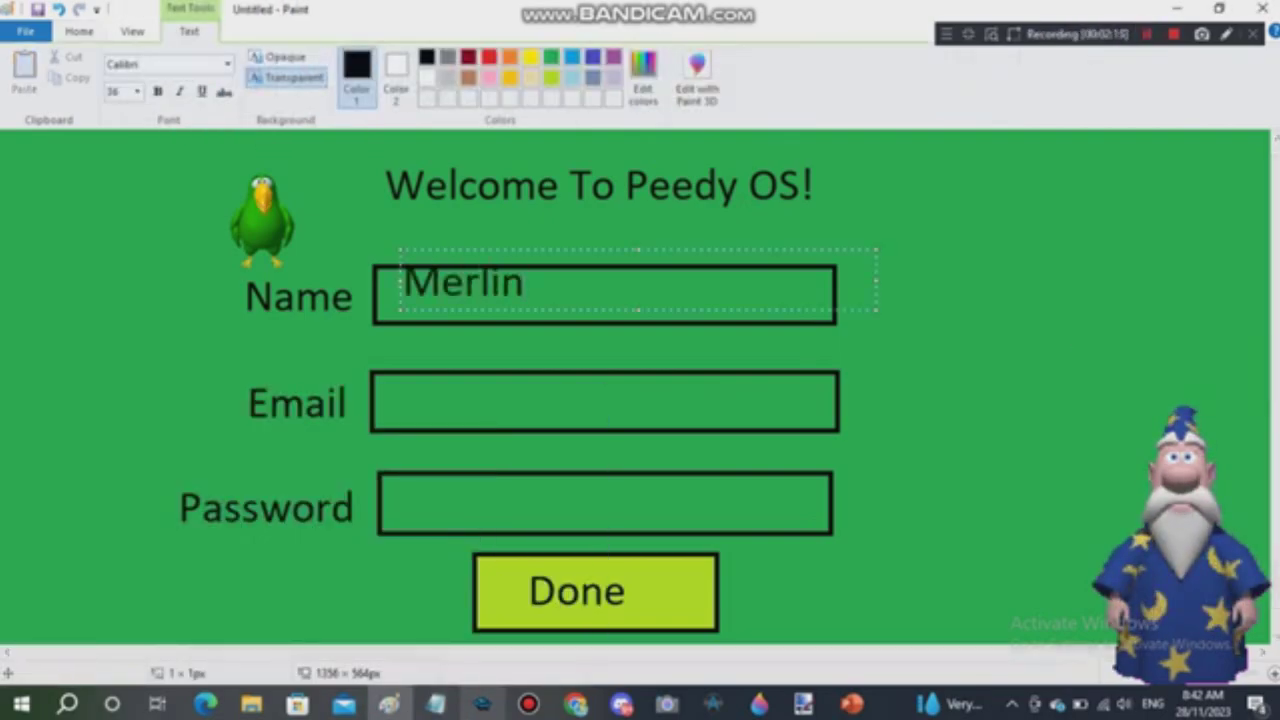
# Enter Merlin in the Name box and an email address in the Email box.
pyautogui.click(445, 385)
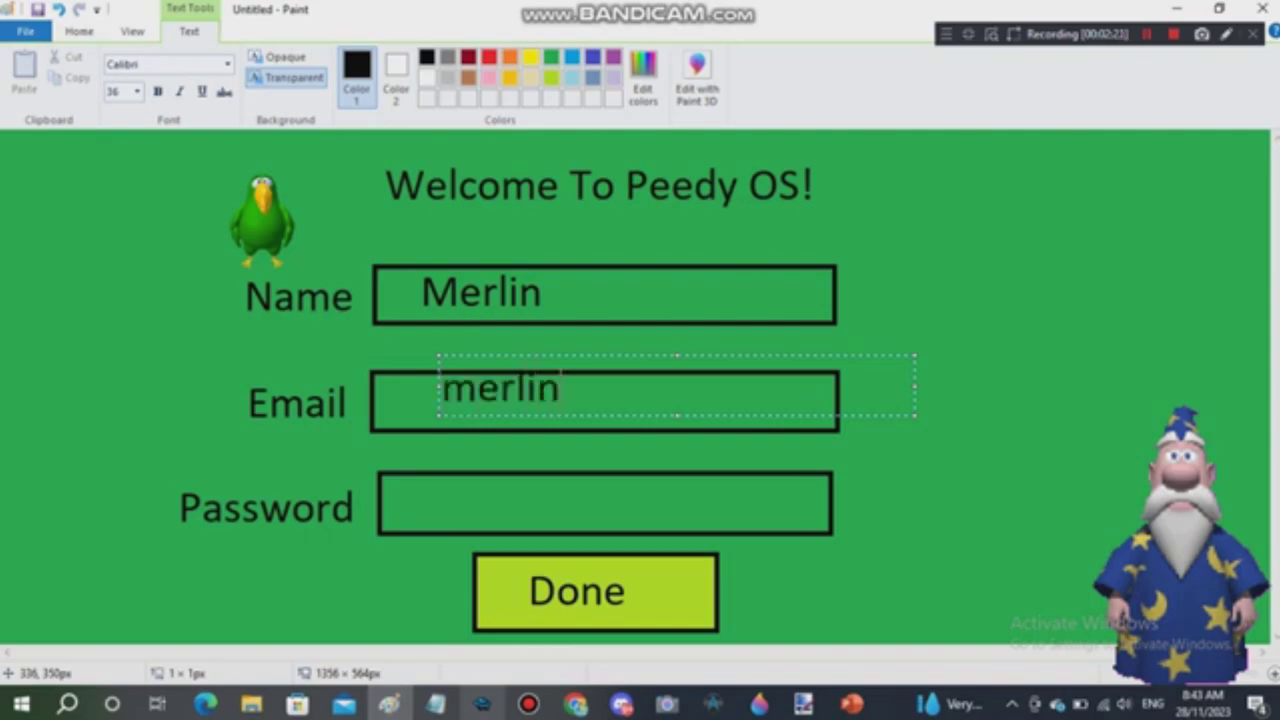
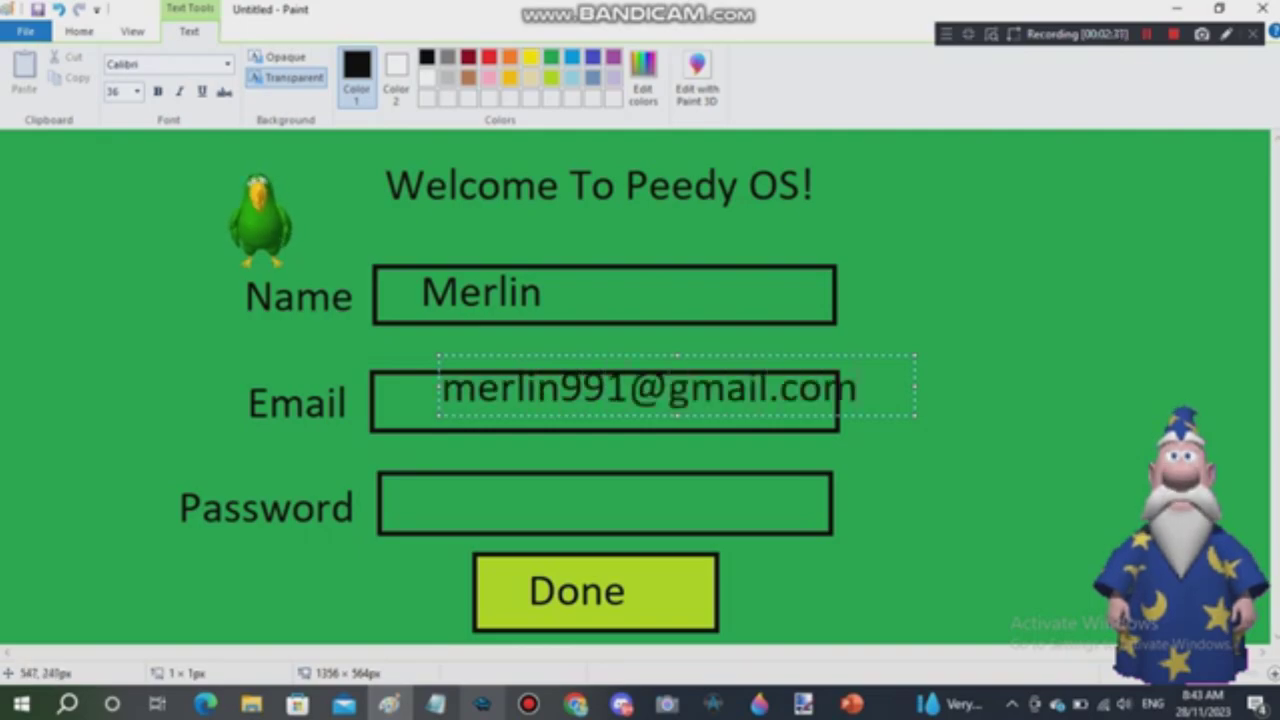
pyautogui.moveTo(390, 470); pyautogui.dragTo(870, 528)
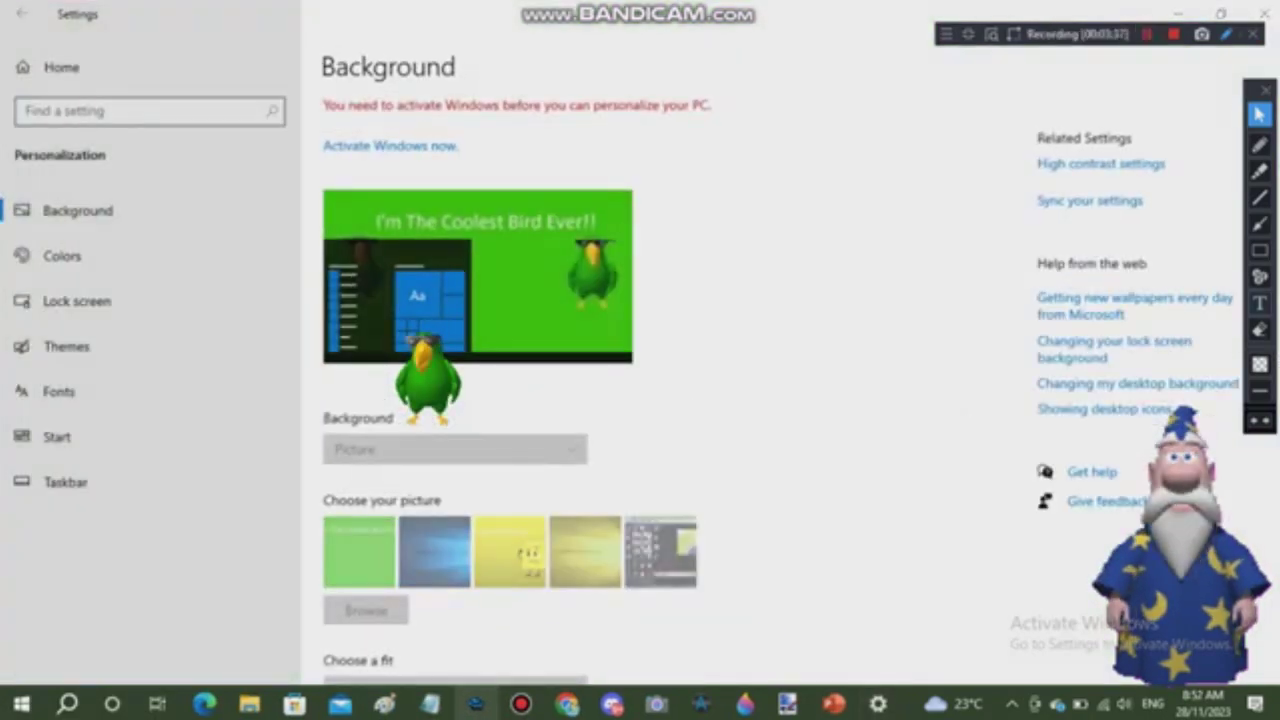
# Close the Settings Background page and switch to Chrome showing youtube.com.
pyautogui.click(1259, 224)
pyautogui.moveTo(688, 415); pyautogui.dragTo(448, 550)
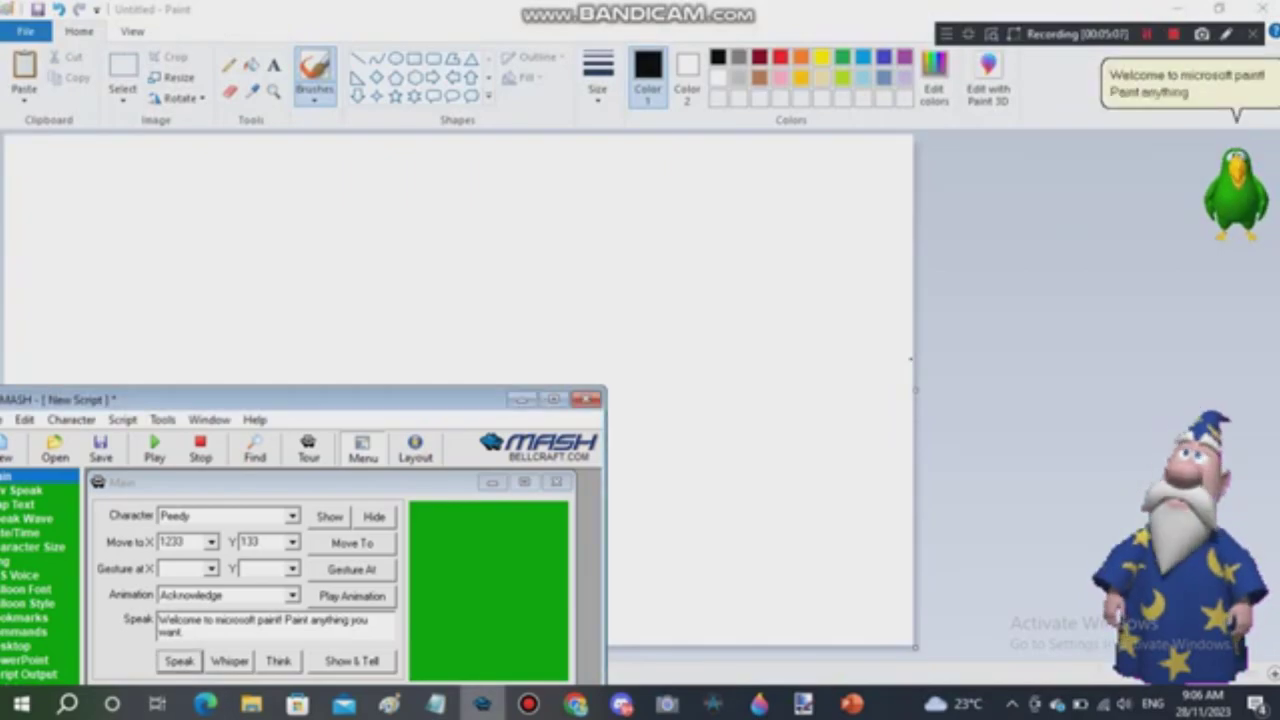
# Advance Merlin's script past the blank canvas to Notepad's one-word 'This' warning.
pyautogui.click(178, 661)
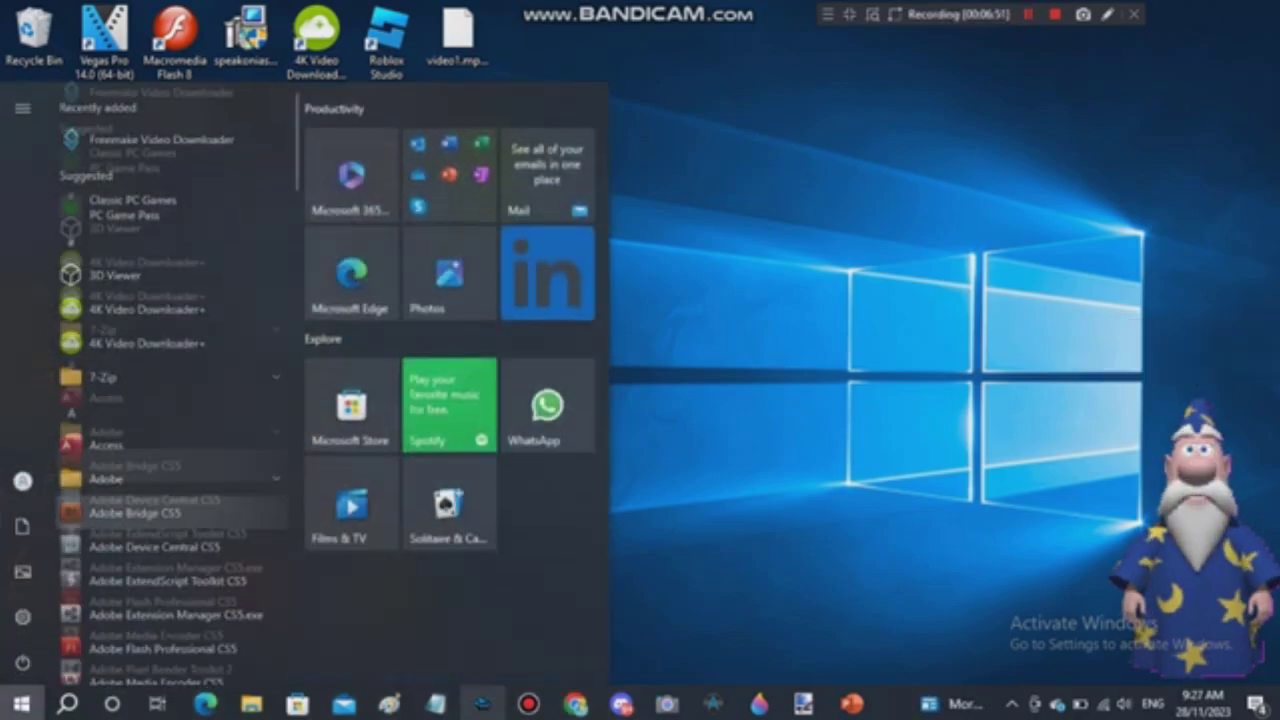
pyautogui.scroll(-5, 170, 512)
pyautogui.scroll(-5, 170, 400)
pyautogui.scroll(-5, 170, 400)
pyautogui.scroll(-5, 170, 400)
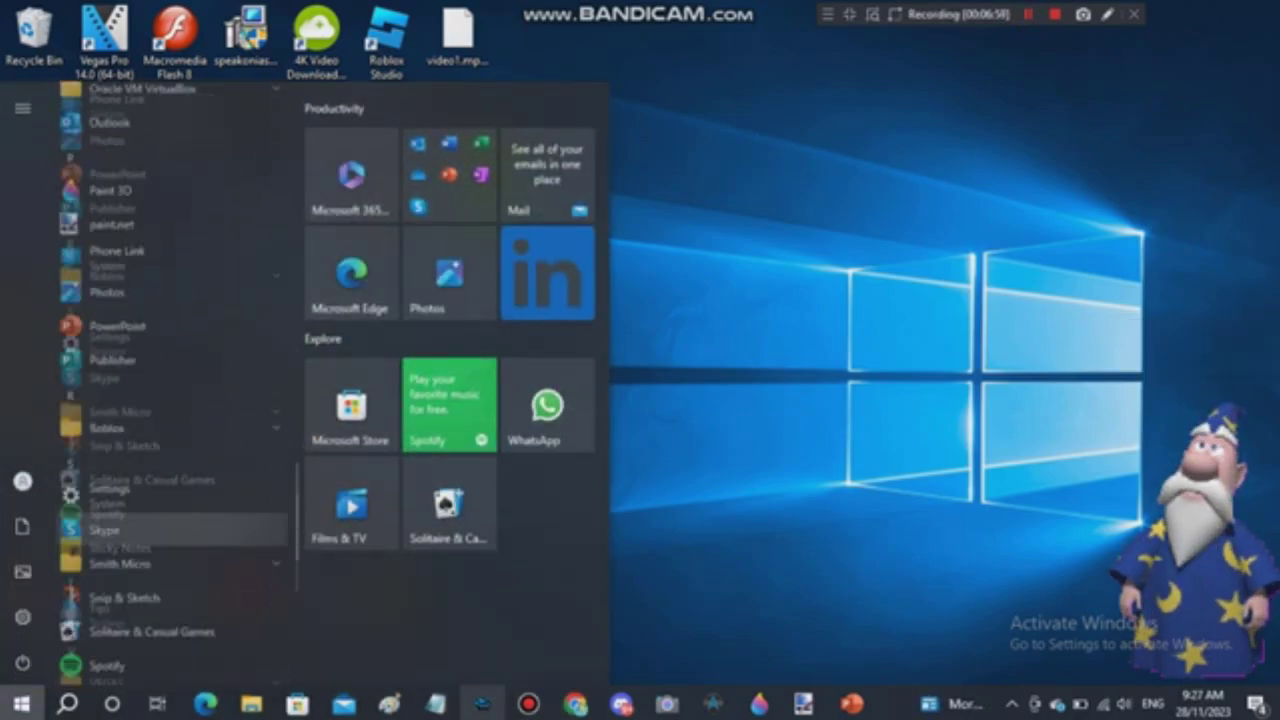